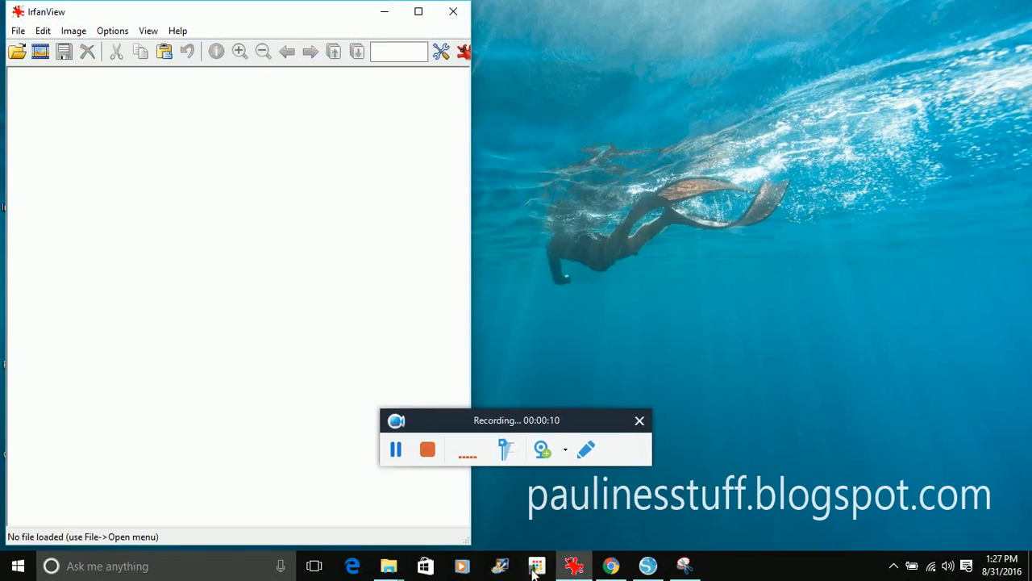
Examine the file types and sizes of the images in the Rainy Days PNG Format folder
{"action": "left_click", "coordinate": [640, 418]}
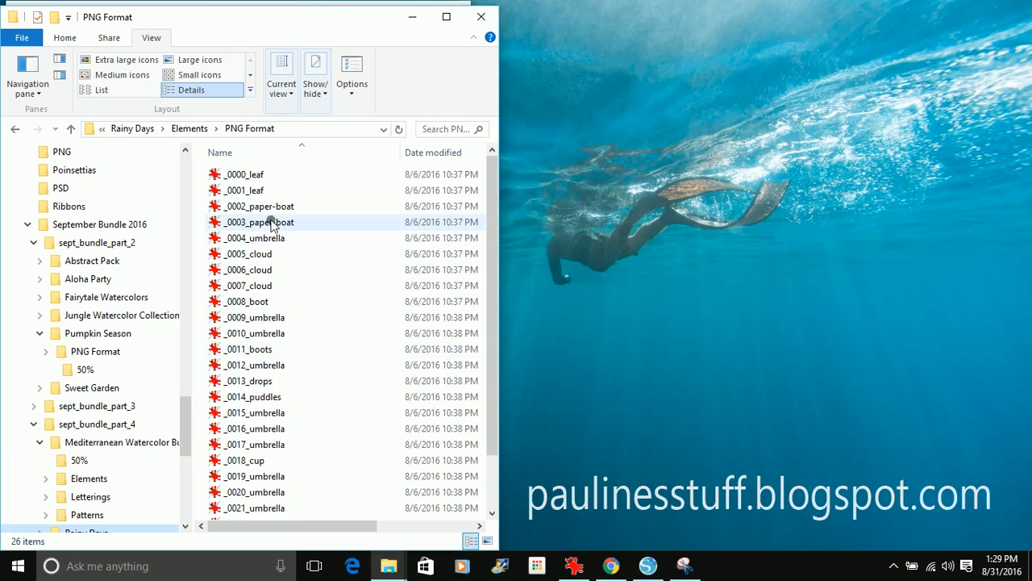
{"action": "left_click_drag", "start_coordinate": [316, 528], "coordinate": [444, 534]}
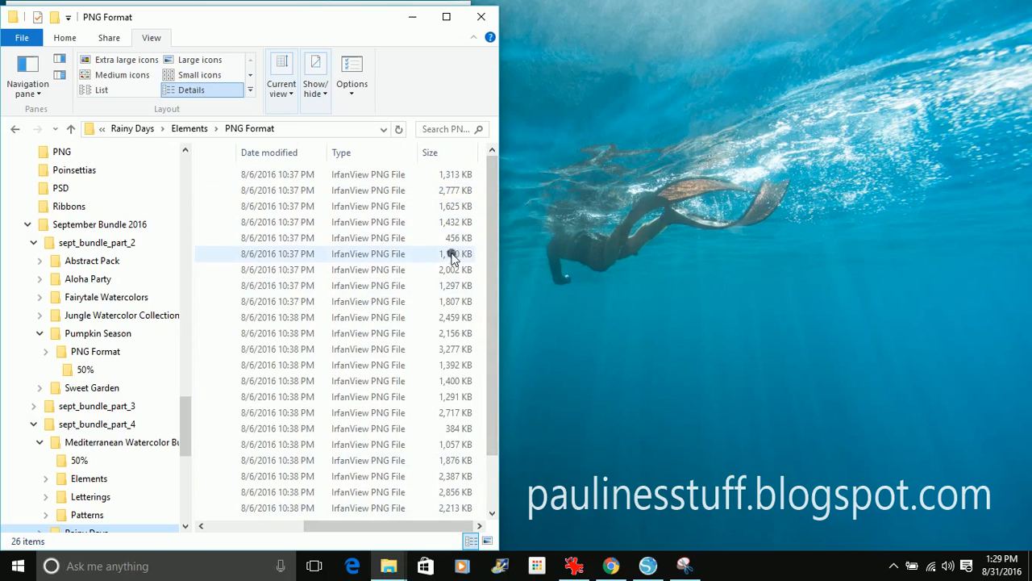
{"action": "left_click_drag", "start_coordinate": [431, 520], "coordinate": [316, 529]}
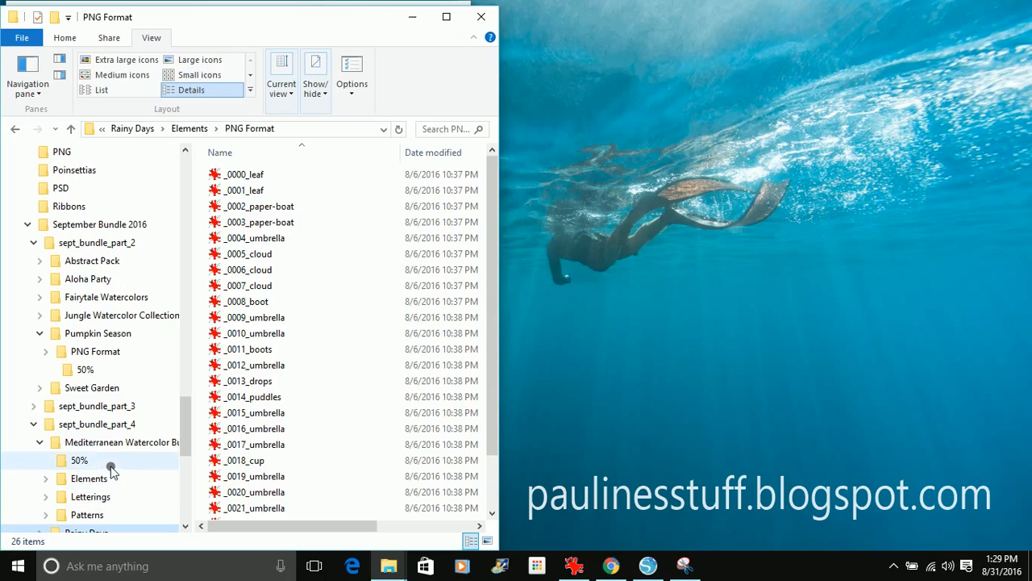
Display the Rainy Days PNG files as extra large icons and look through the artwork thumbnails
{"action": "left_click", "coordinate": [198, 60]}
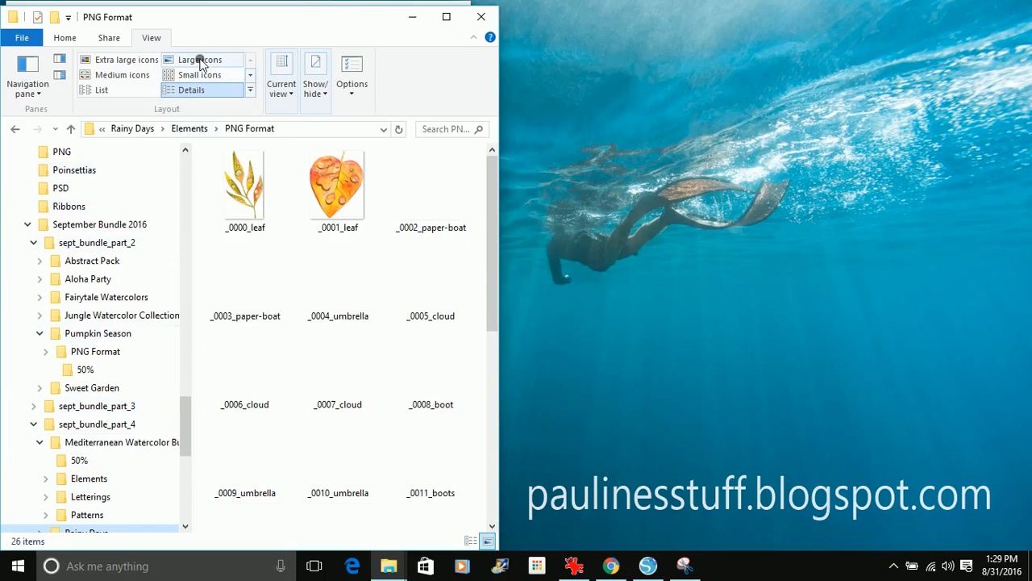
{"action": "left_click", "coordinate": [129, 60]}
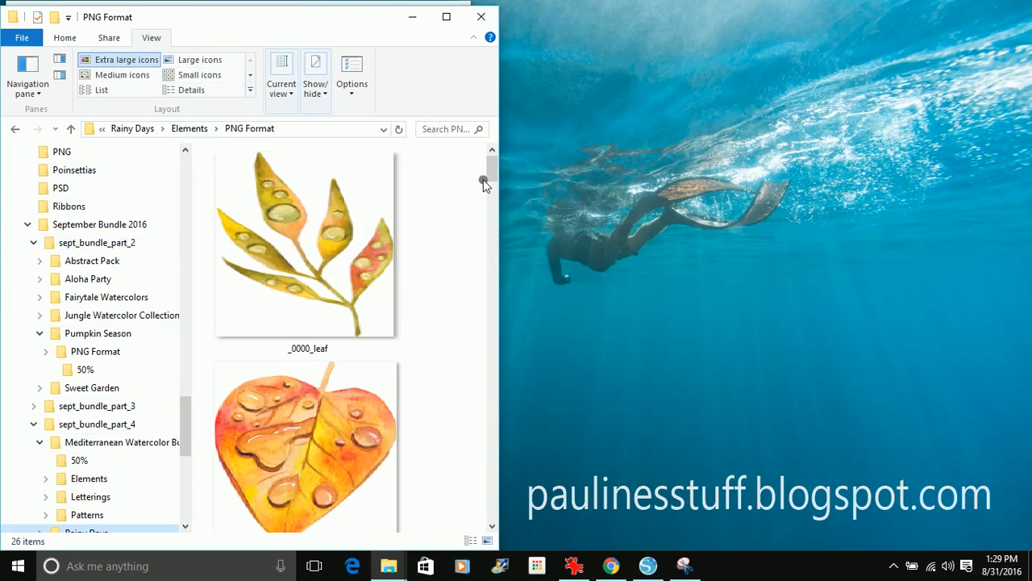
{"action": "left_click_drag", "start_coordinate": [492, 173], "coordinate": [492, 248]}
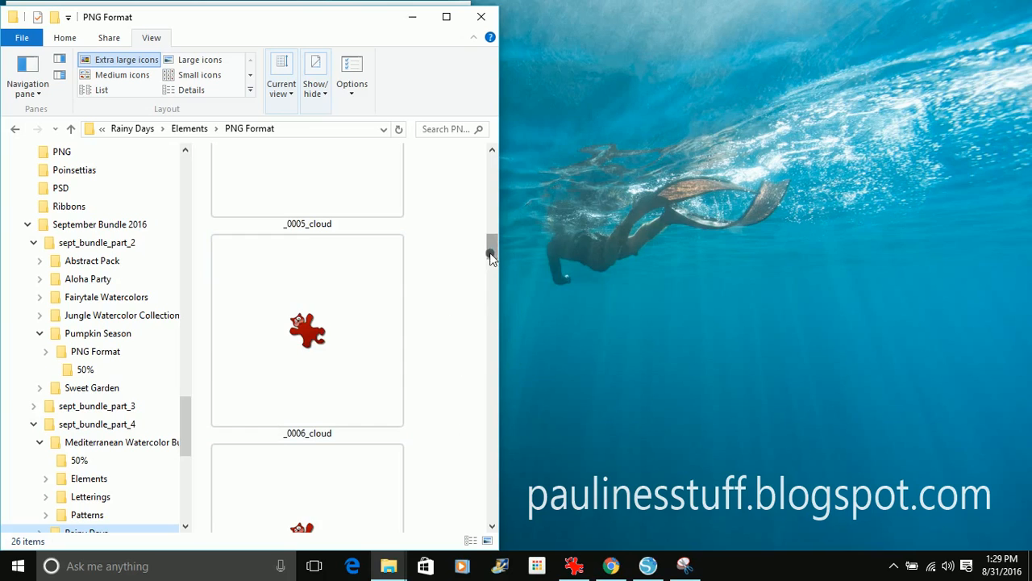
{"action": "mouse_move", "coordinate": [493, 253]}
{"action": "left_mouse_down"}
{"action": "mouse_move", "coordinate": [479, 535]}
{"action": "mouse_move", "coordinate": [480, 425]}
{"action": "mouse_move", "coordinate": [426, 380]}
{"action": "mouse_move", "coordinate": [429, 369]}
{"action": "left_mouse_up"}
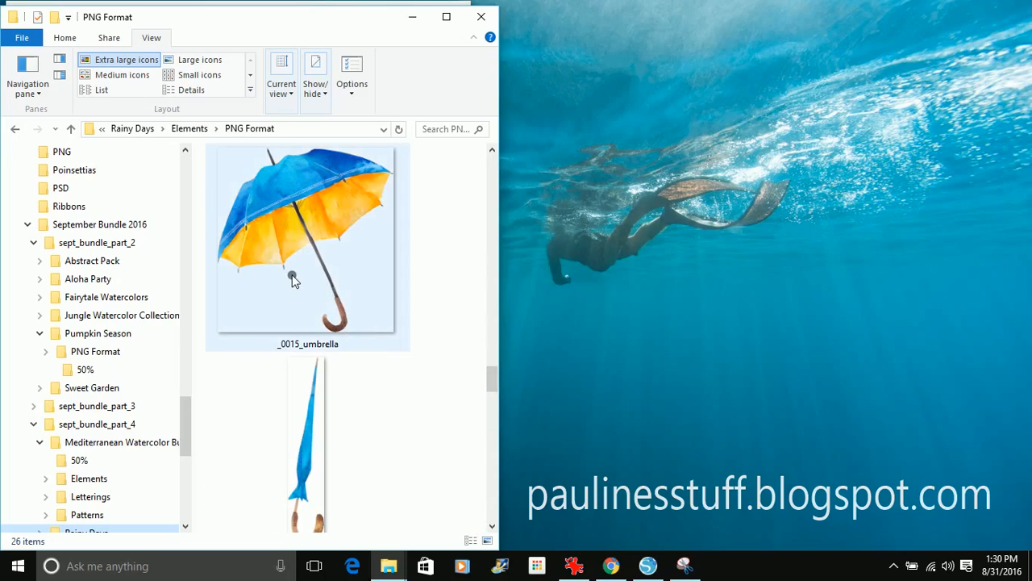
{"action": "scroll", "coordinate": [436, 299], "scroll_direction": "down", "scroll_amount": 5}
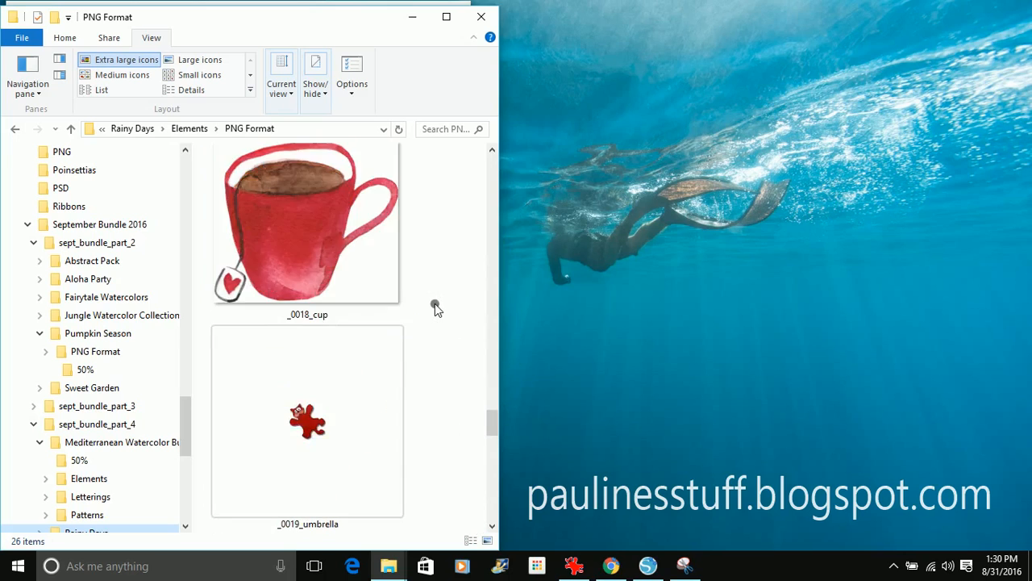
{"action": "scroll", "coordinate": [430, 332], "scroll_direction": "down", "scroll_amount": 2}
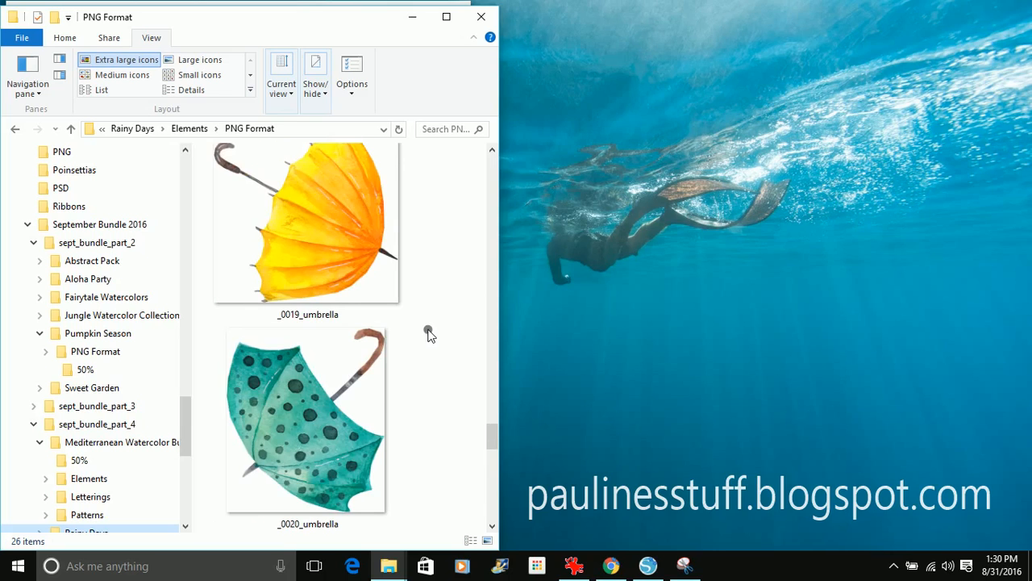
{"action": "scroll", "coordinate": [428, 332], "scroll_direction": "down", "scroll_amount": 2}
{"action": "scroll", "coordinate": [421, 334], "scroll_direction": "down", "scroll_amount": 2}
{"action": "scroll", "coordinate": [422, 331], "scroll_direction": "up", "scroll_amount": 6}
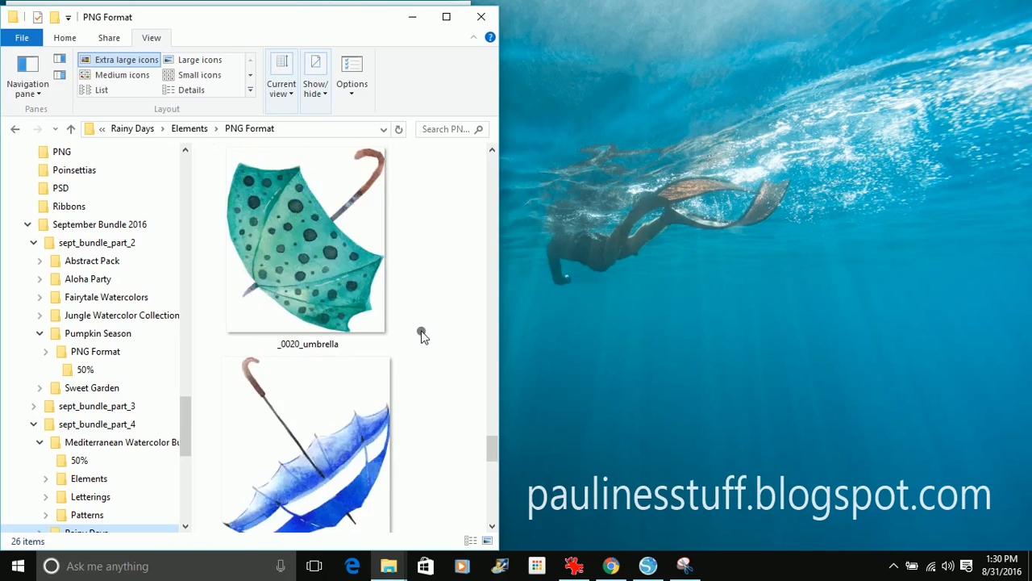
{"action": "scroll", "coordinate": [422, 327], "scroll_direction": "up", "scroll_amount": 4}
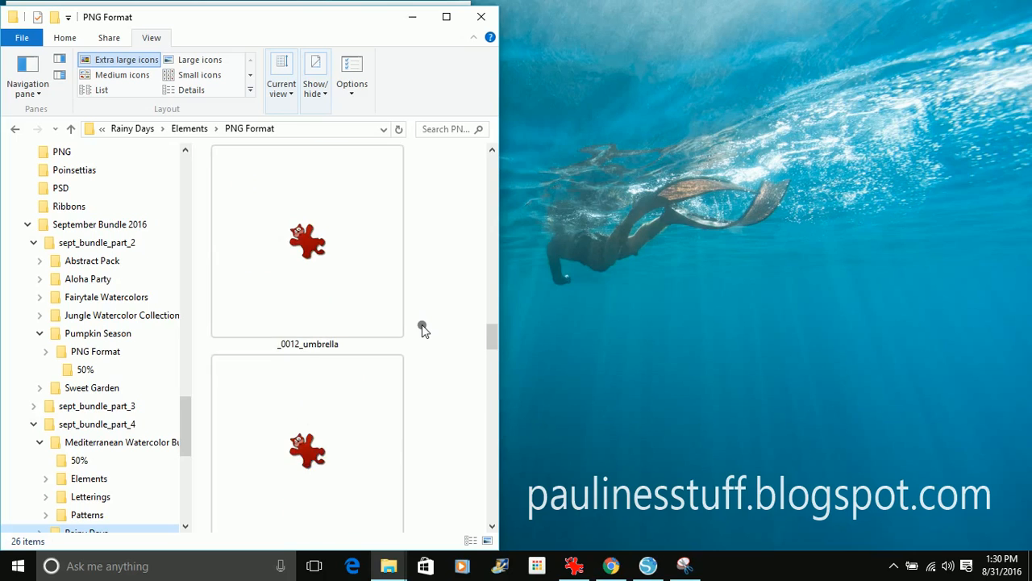
{"action": "scroll", "coordinate": [423, 328], "scroll_direction": "up", "scroll_amount": 4}
{"action": "left_click_drag", "start_coordinate": [496, 282], "coordinate": [515, 157]}
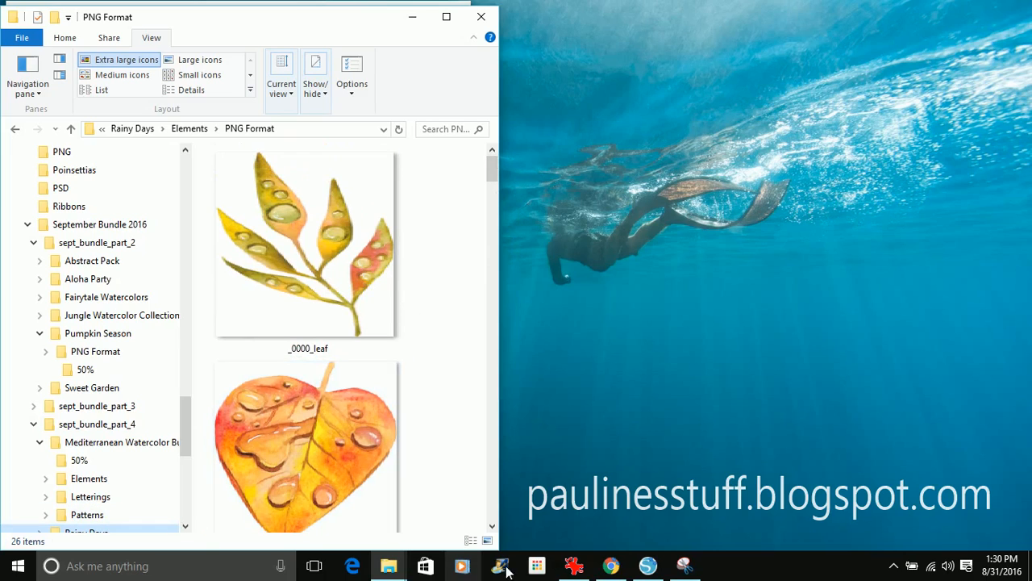
Switch to IrfanView and open the Batch Conversion/Rename dialog
{"action": "mouse_move", "coordinate": [576, 571]}
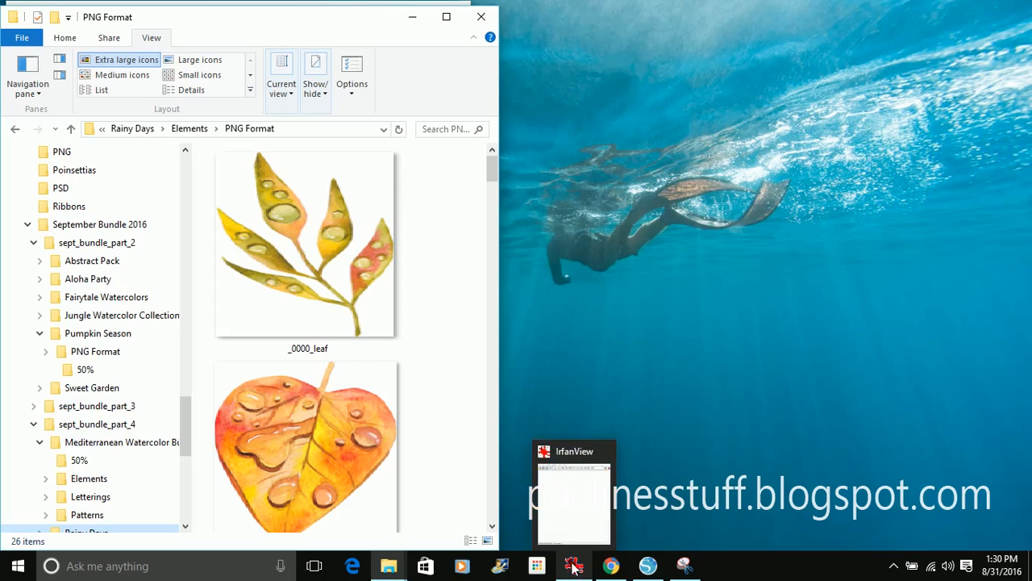
{"action": "left_click", "coordinate": [574, 569]}
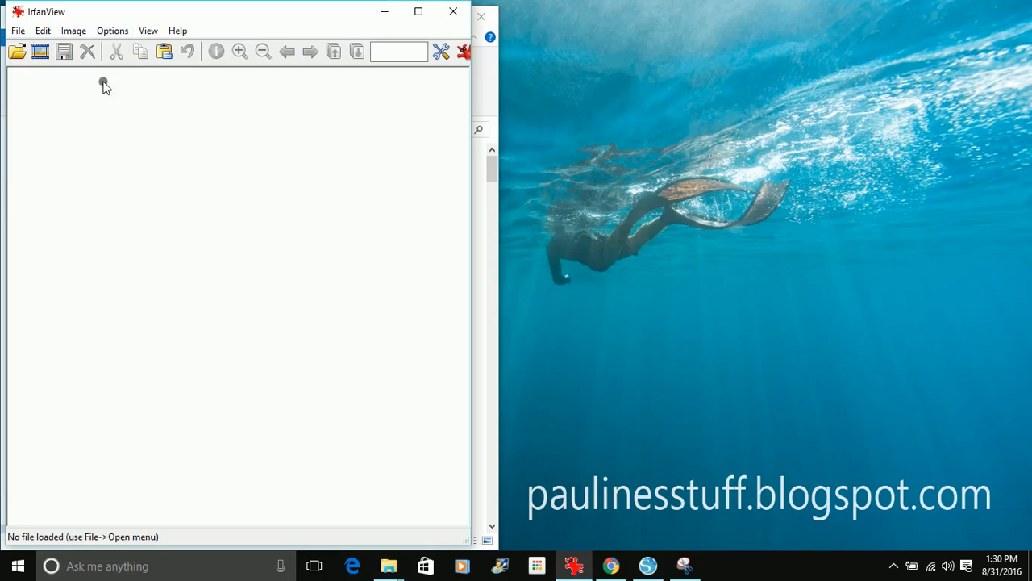
{"action": "left_click", "coordinate": [18, 31]}
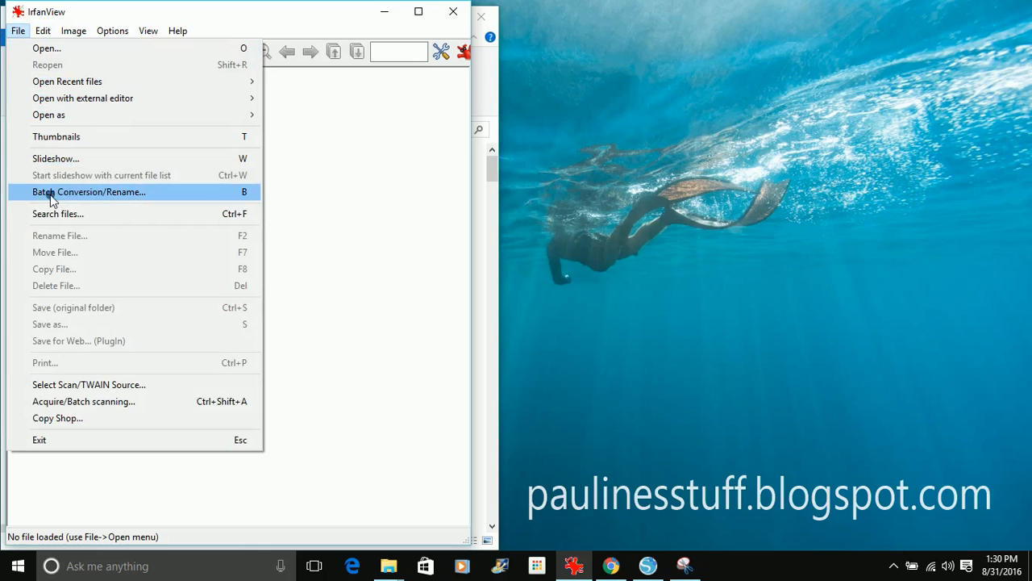
{"action": "left_click", "coordinate": [105, 198]}
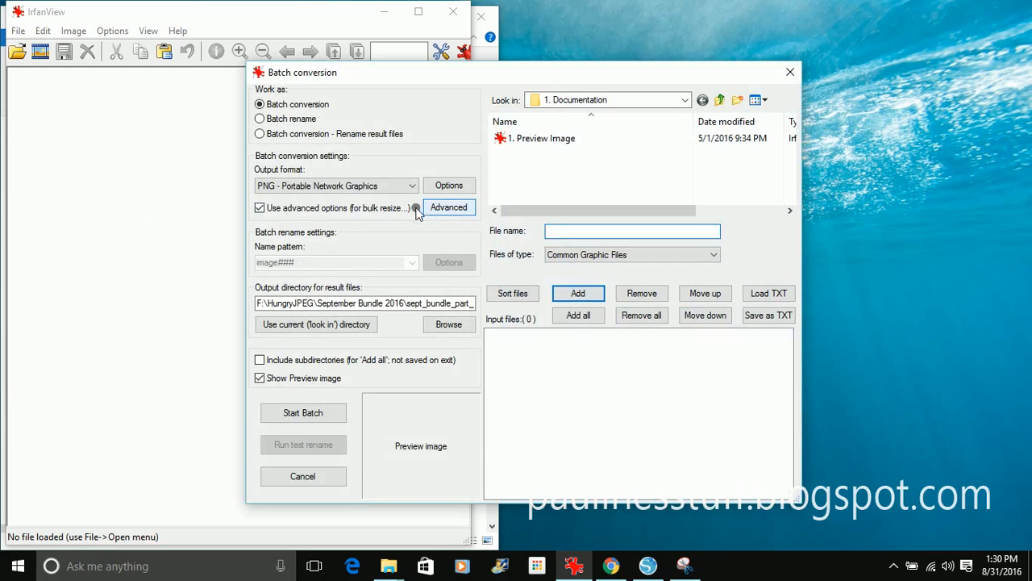
Accept the advanced resize options at 50% width and height, and confirm the Mediterranean Watercolor Bundle's 50% folder as output directory
{"action": "left_click", "coordinate": [450, 207]}
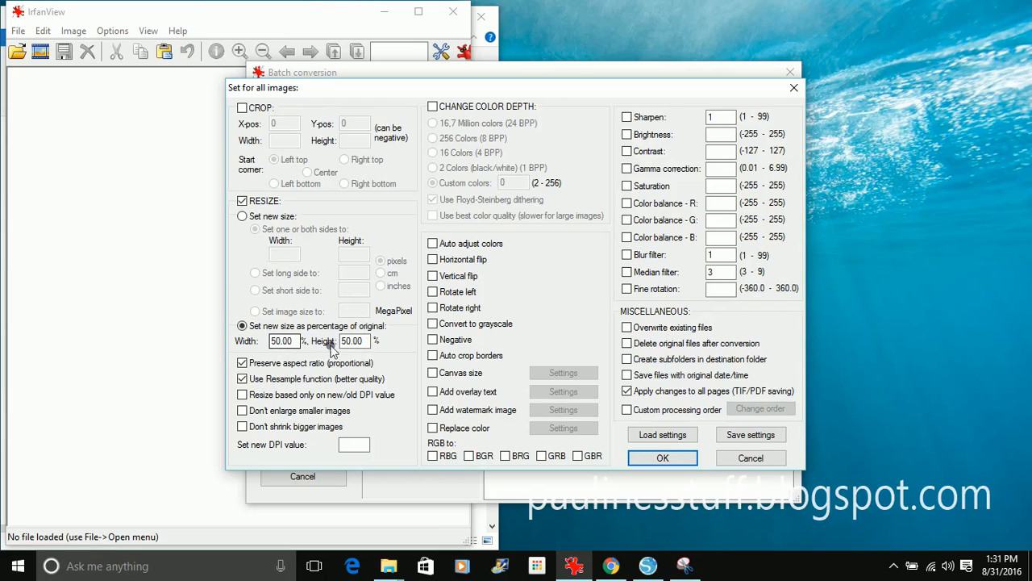
{"action": "left_click", "coordinate": [663, 459]}
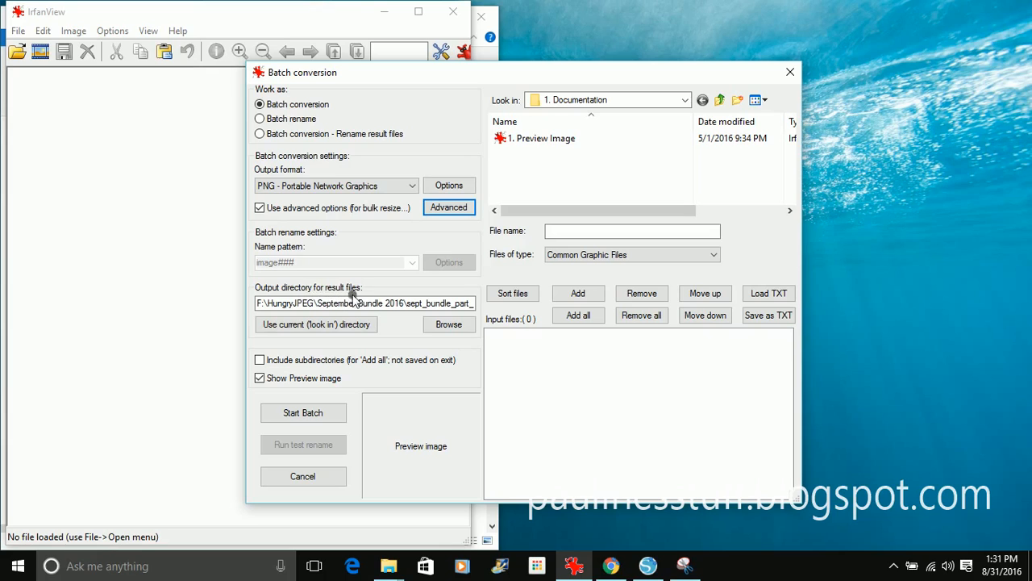
{"action": "left_click", "coordinate": [453, 327]}
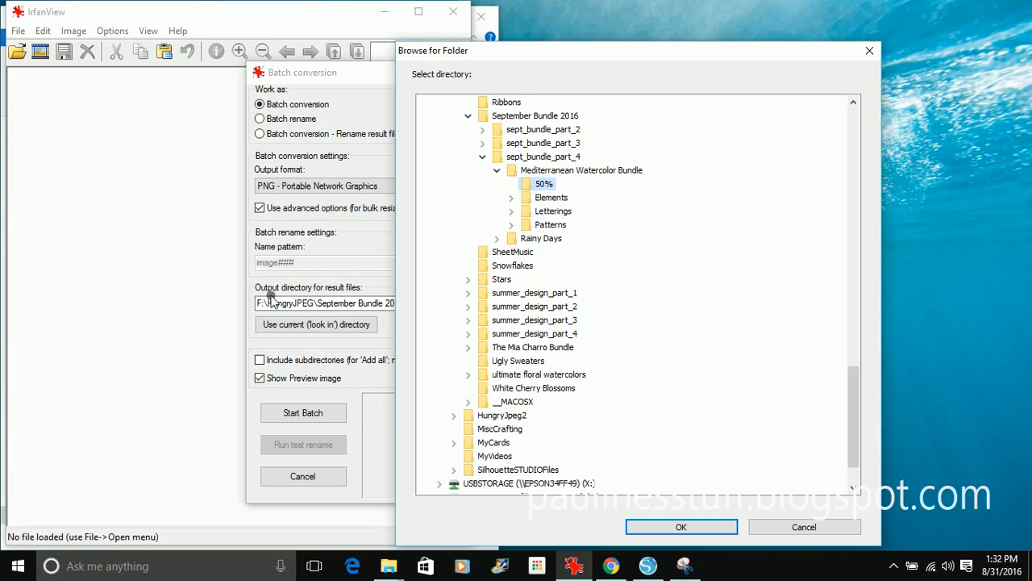
{"action": "left_click", "coordinate": [686, 527]}
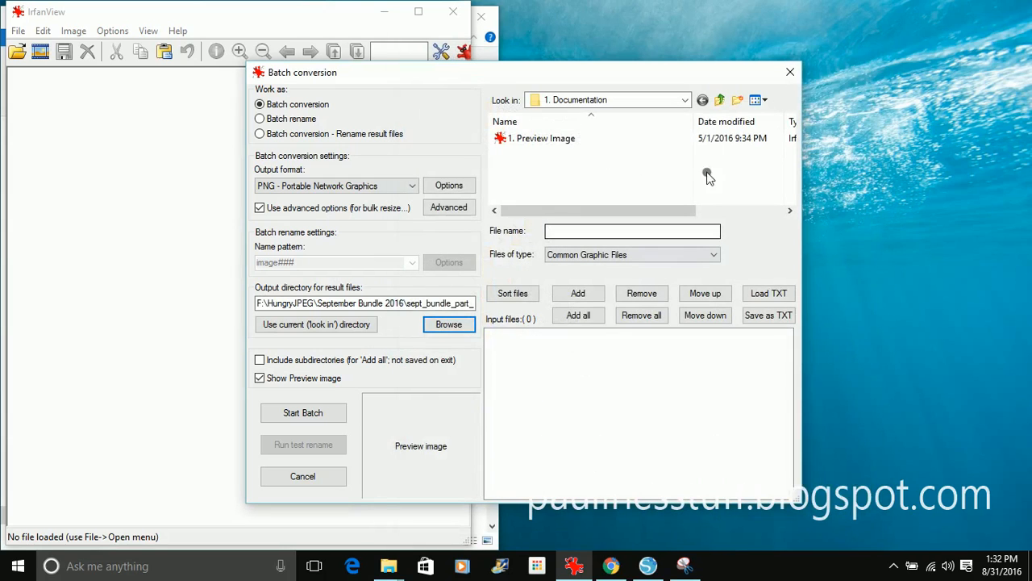
In the batch's input file browser, go up to the HungryJPEG folder and open September Bundle 2016
{"action": "left_click", "coordinate": [720, 99]}
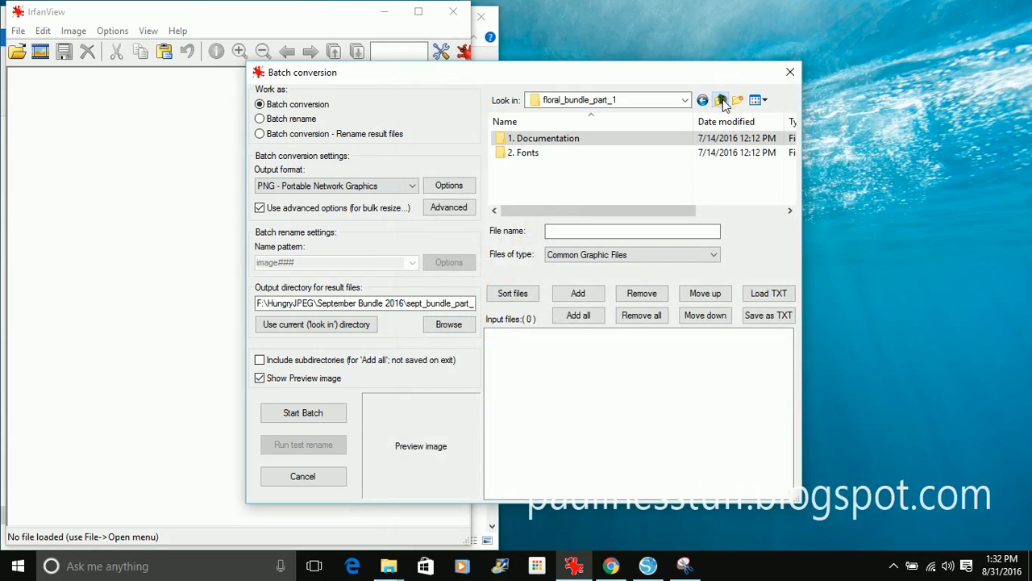
{"action": "left_click", "coordinate": [723, 102]}
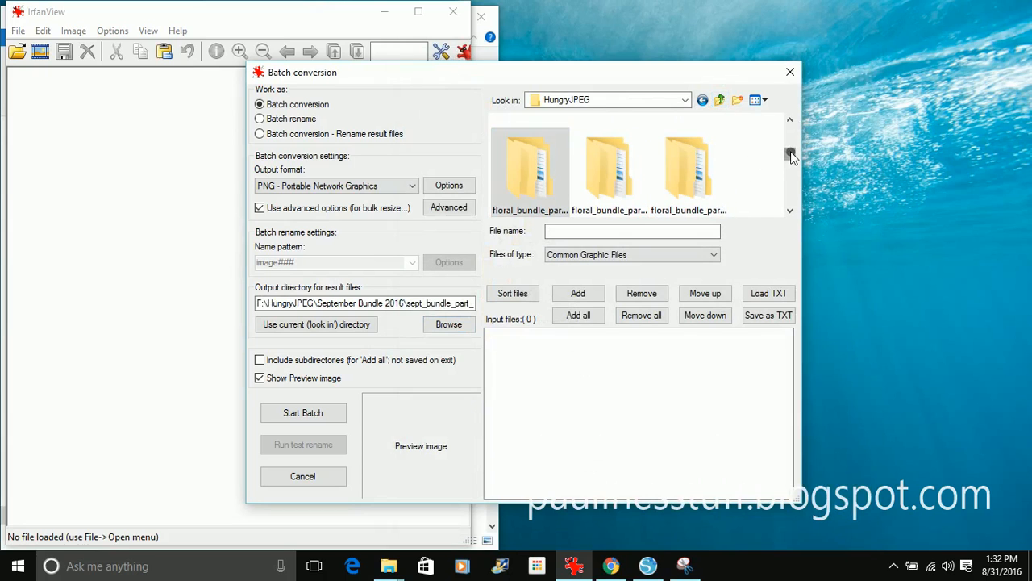
{"action": "left_click_drag", "start_coordinate": [792, 152], "coordinate": [793, 157]}
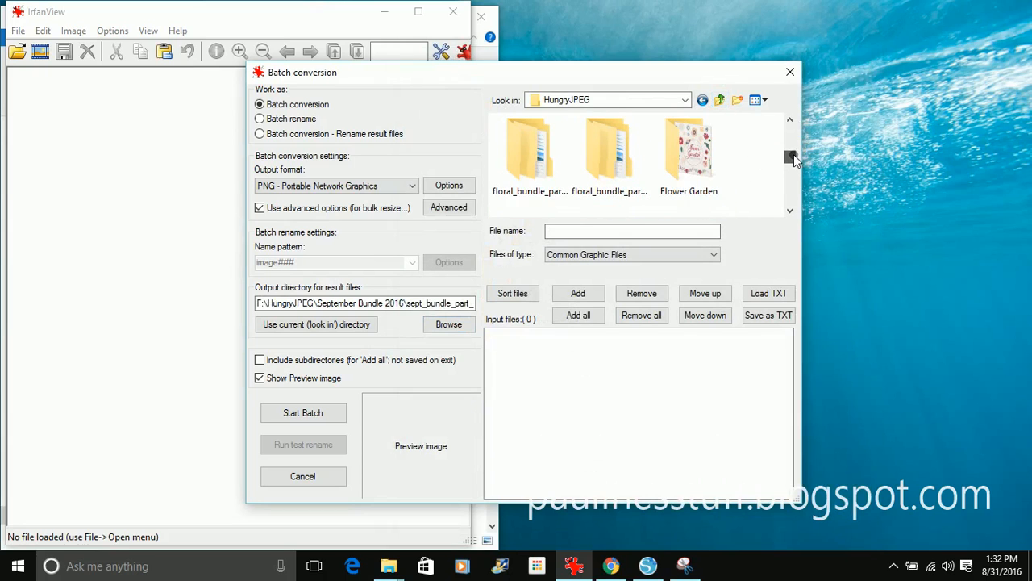
{"action": "left_click", "coordinate": [788, 175]}
{"action": "left_click", "coordinate": [790, 177]}
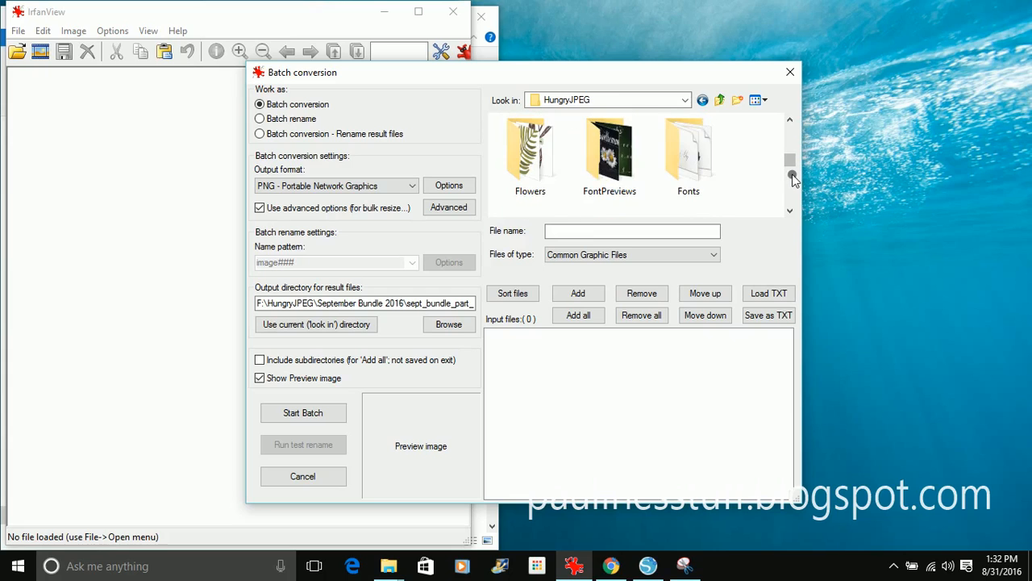
{"action": "left_click", "coordinate": [792, 179]}
{"action": "left_click", "coordinate": [793, 183]}
{"action": "left_click", "coordinate": [793, 183]}
{"action": "left_click", "coordinate": [793, 184]}
{"action": "left_click", "coordinate": [793, 185]}
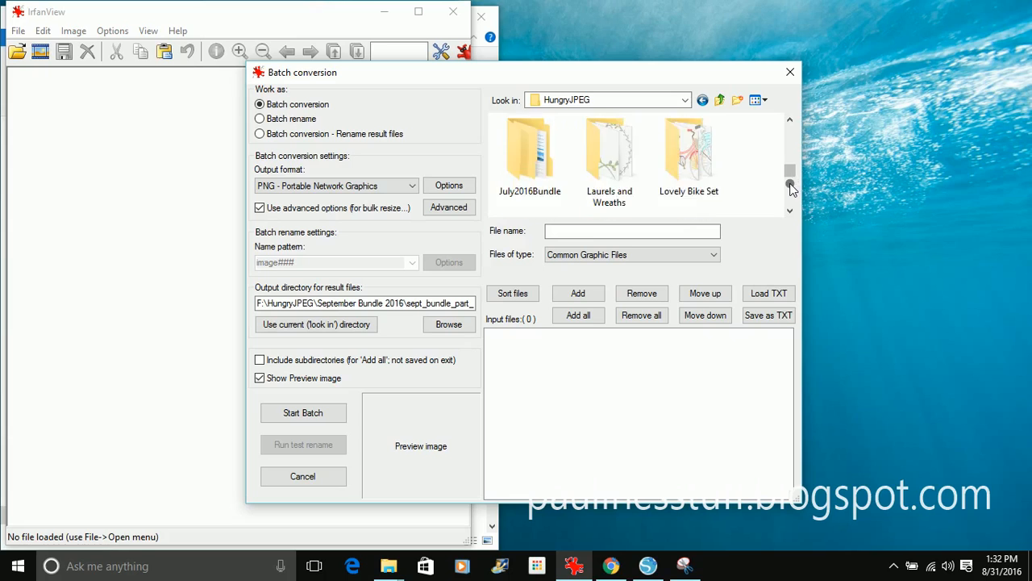
{"action": "left_click", "coordinate": [792, 186]}
{"action": "left_click", "coordinate": [791, 186]}
{"action": "left_click", "coordinate": [789, 185]}
{"action": "left_click", "coordinate": [789, 184]}
{"action": "left_click", "coordinate": [789, 185]}
{"action": "left_click", "coordinate": [789, 184]}
{"action": "left_click", "coordinate": [789, 185]}
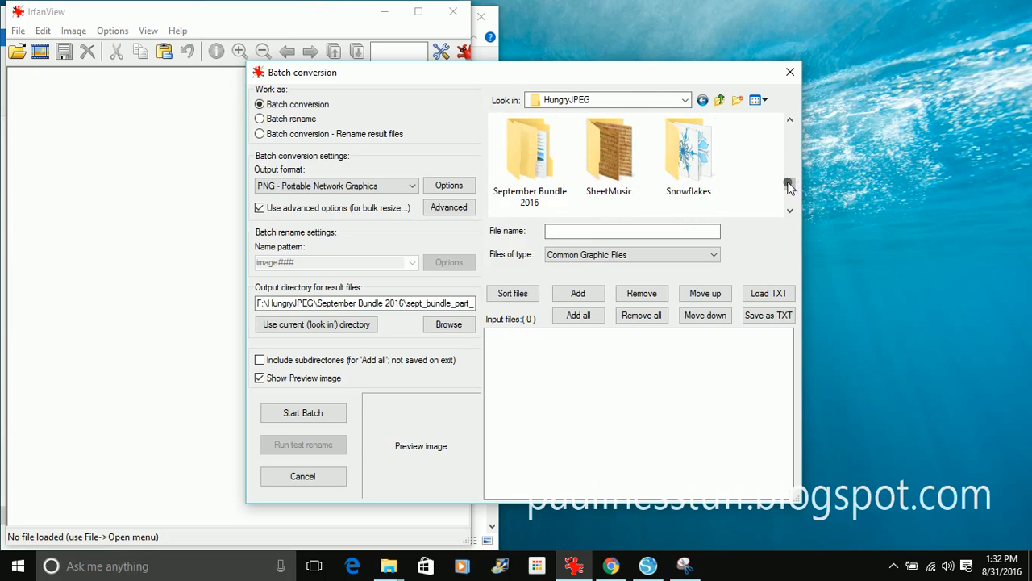
{"action": "double_click", "coordinate": [534, 168]}
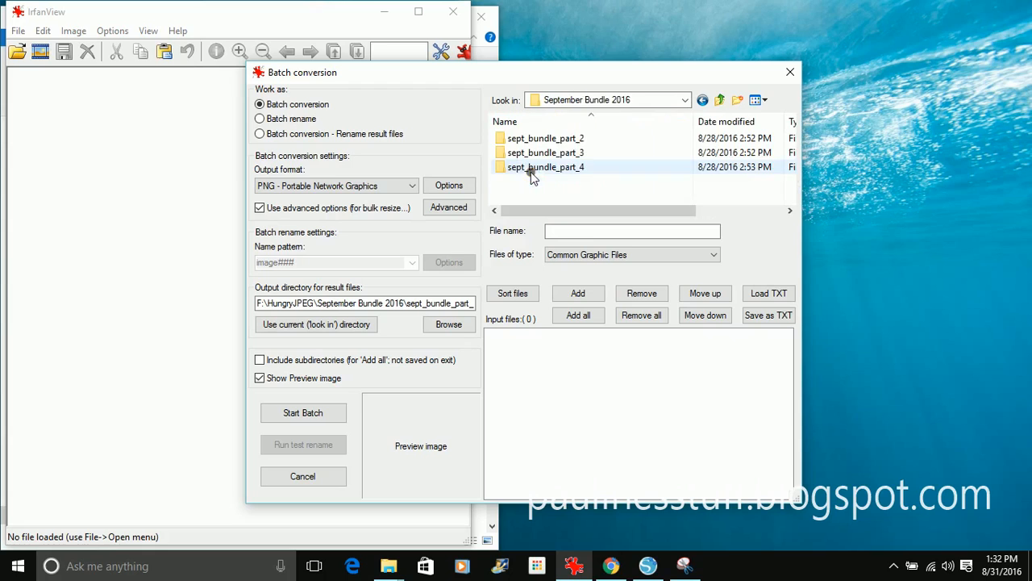
Open the source folder sept_bundle_part_4 > Mediterranean Watercolor Bundle > Elements > PNG Format for the batch input
{"action": "double_click", "coordinate": [544, 172]}
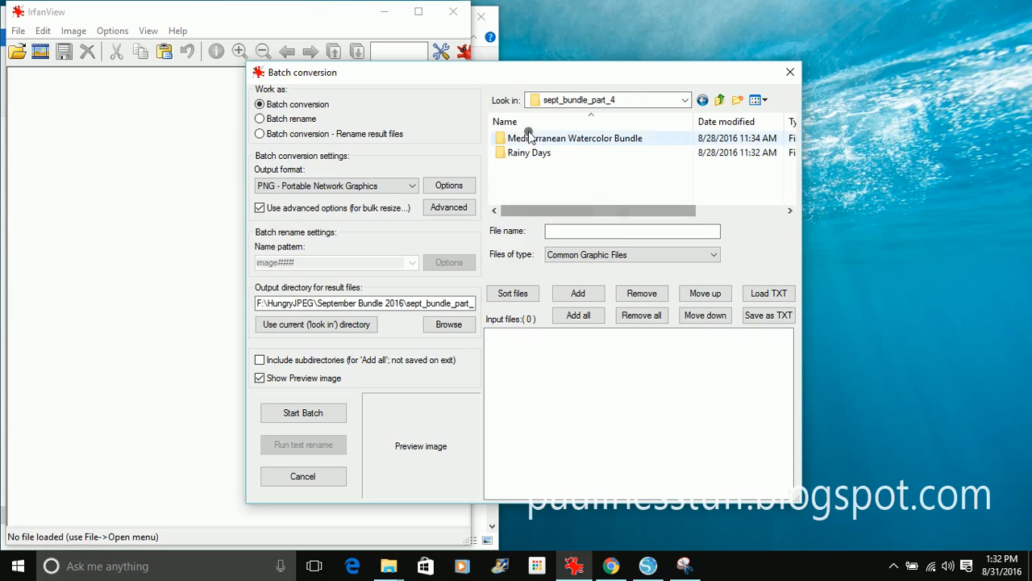
{"action": "double_click", "coordinate": [530, 140]}
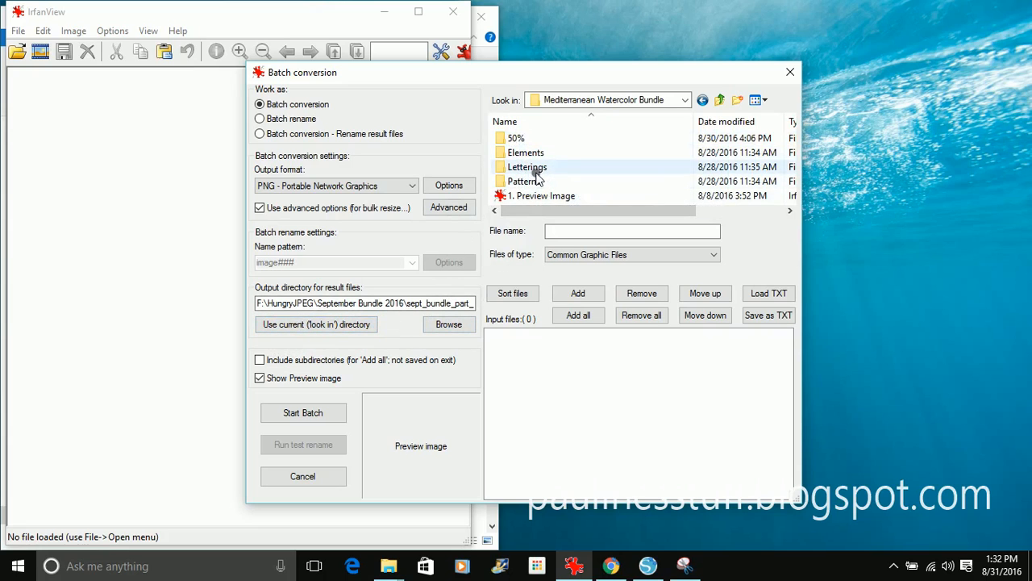
{"action": "mouse_move", "coordinate": [532, 159]}
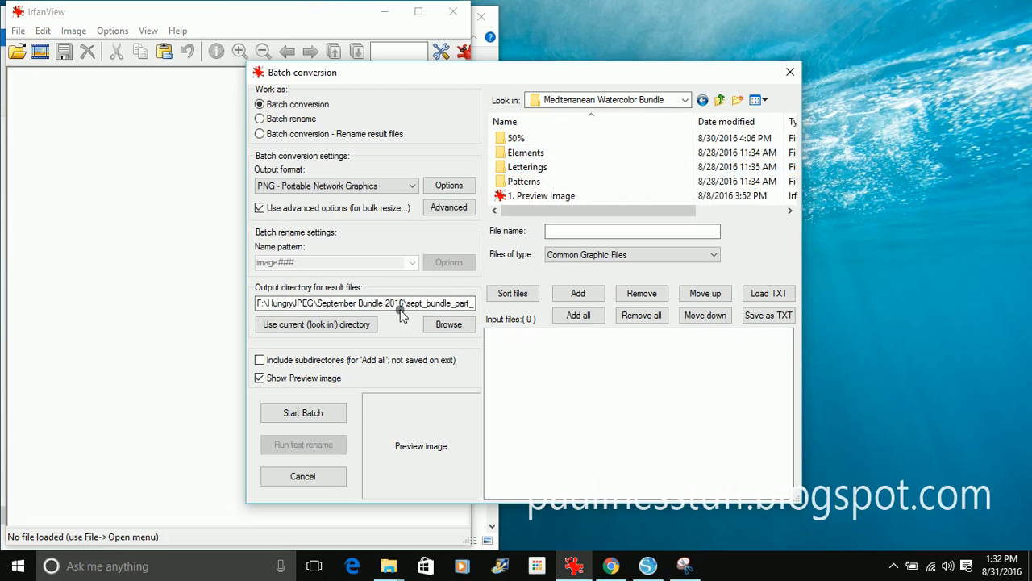
{"action": "double_click", "coordinate": [540, 153]}
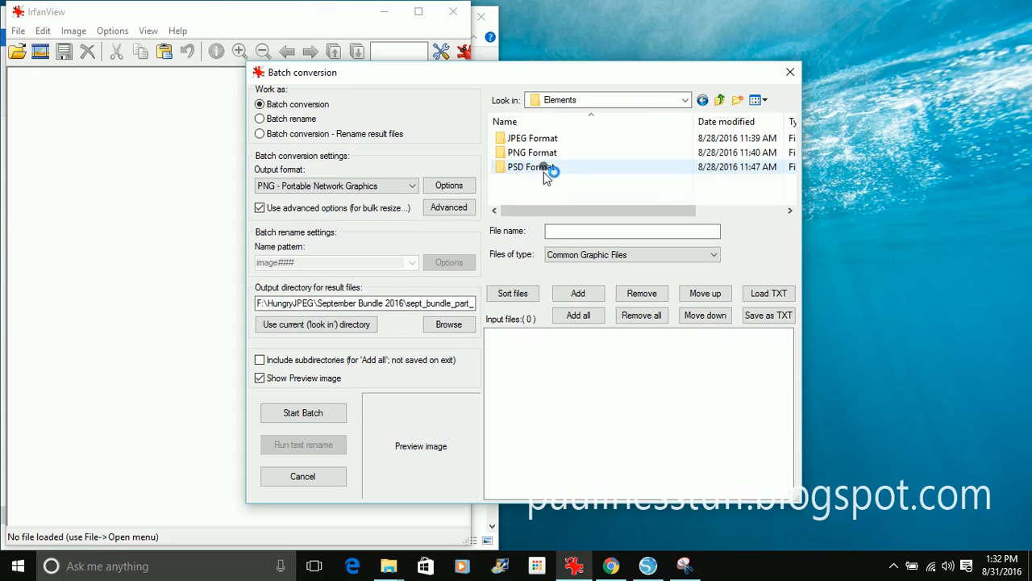
{"action": "left_click", "coordinate": [530, 154]}
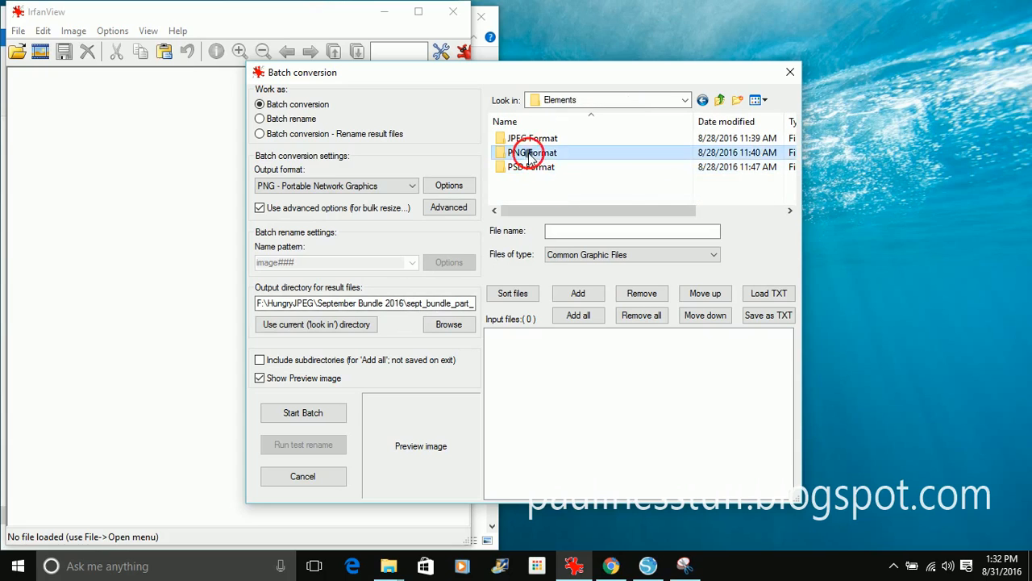
{"action": "double_click", "coordinate": [530, 154]}
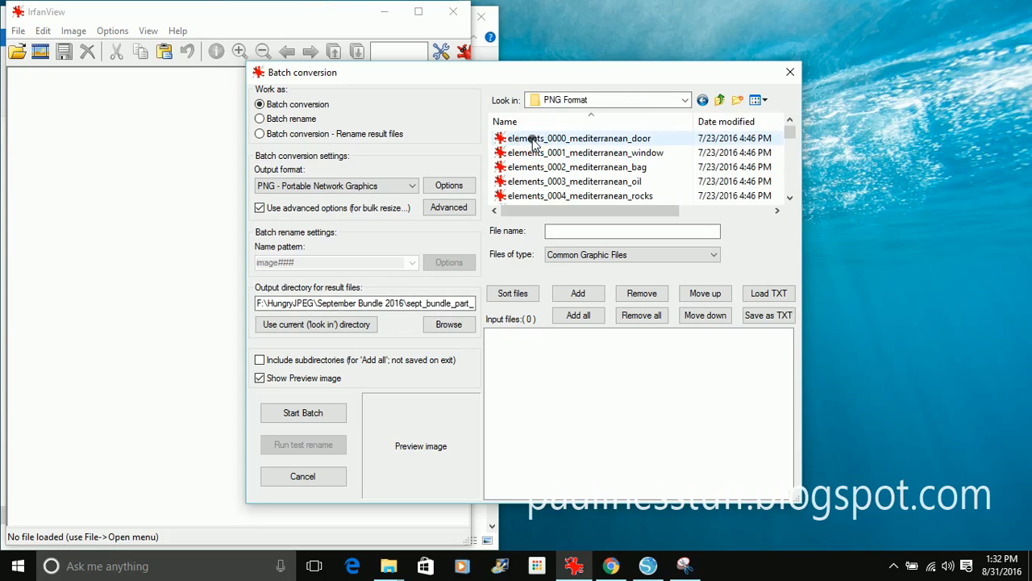
Add all PNG elements from elements_0000_mediterranean_door through elements_0038_mediterranean_0038_windwill to the batch input list and start the conversion
{"action": "left_click", "coordinate": [532, 140]}
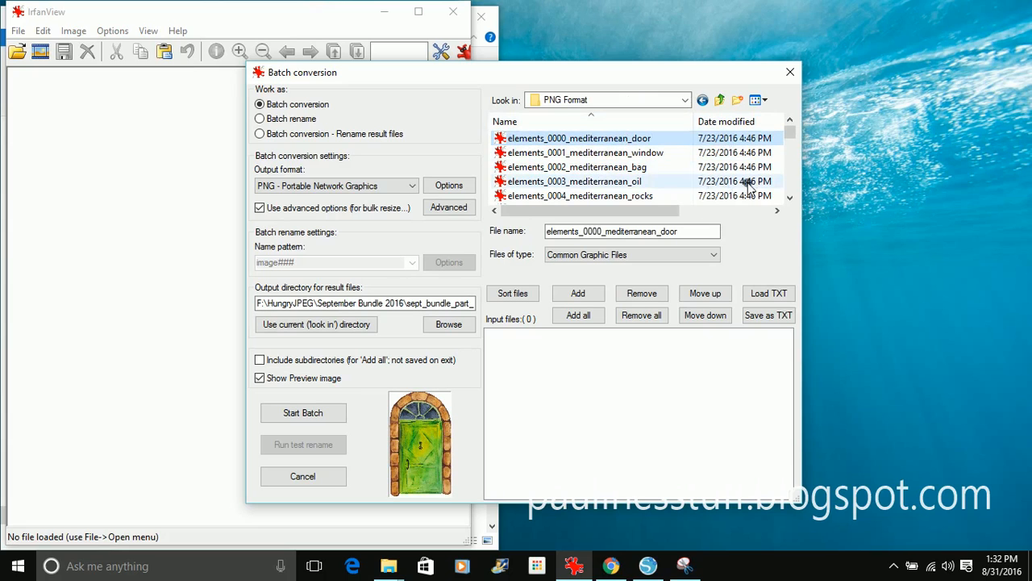
{"action": "left_click_drag", "start_coordinate": [792, 145], "coordinate": [801, 203]}
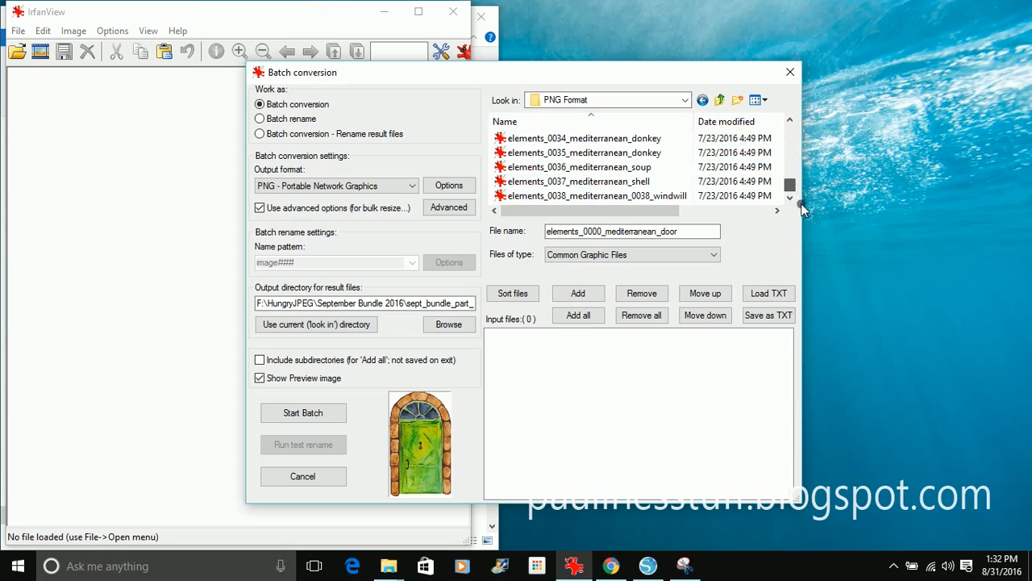
{"action": "left_click", "coordinate": [656, 198], "text": "shift"}
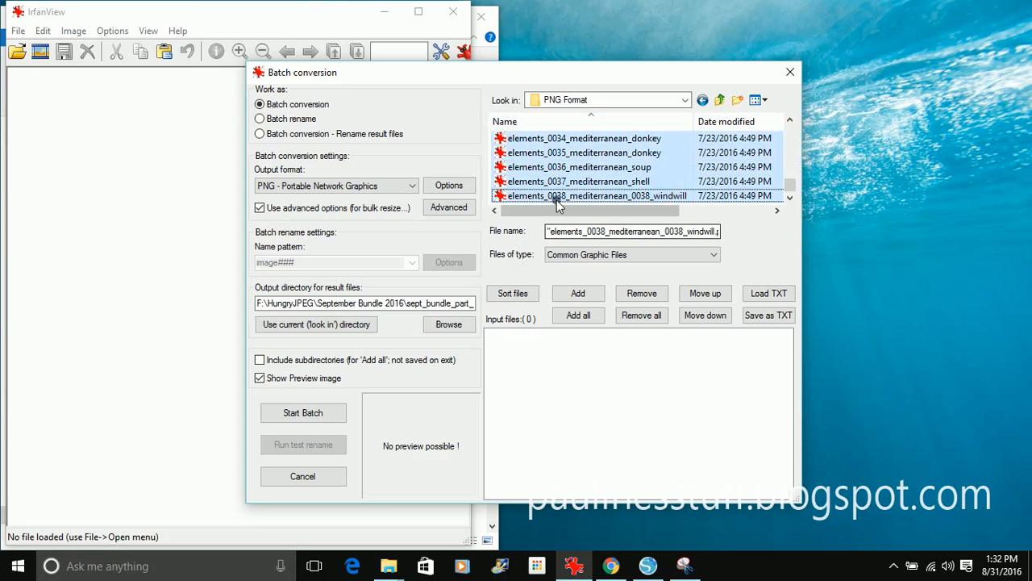
{"action": "left_click", "coordinate": [580, 295]}
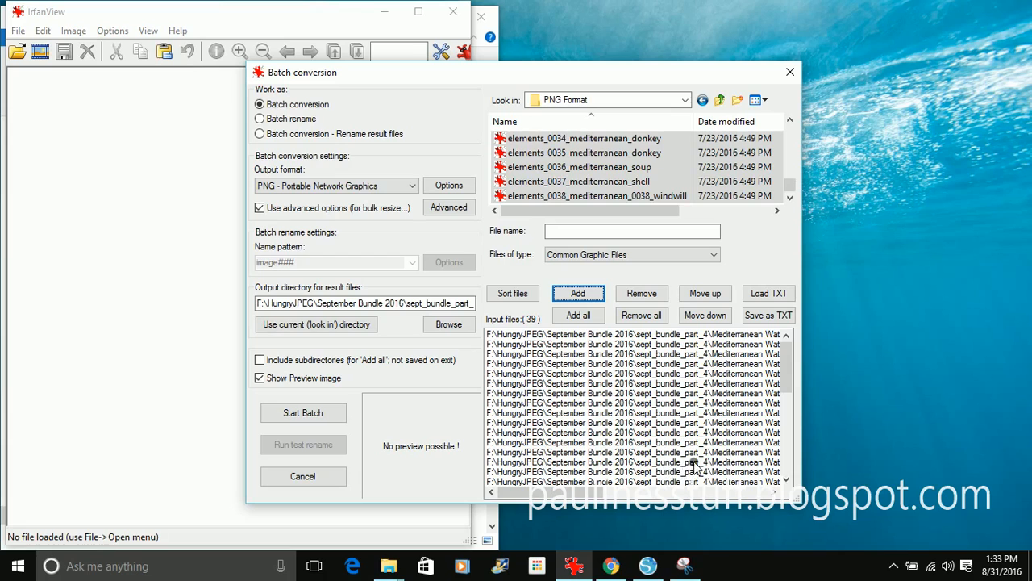
{"action": "left_click", "coordinate": [302, 413]}
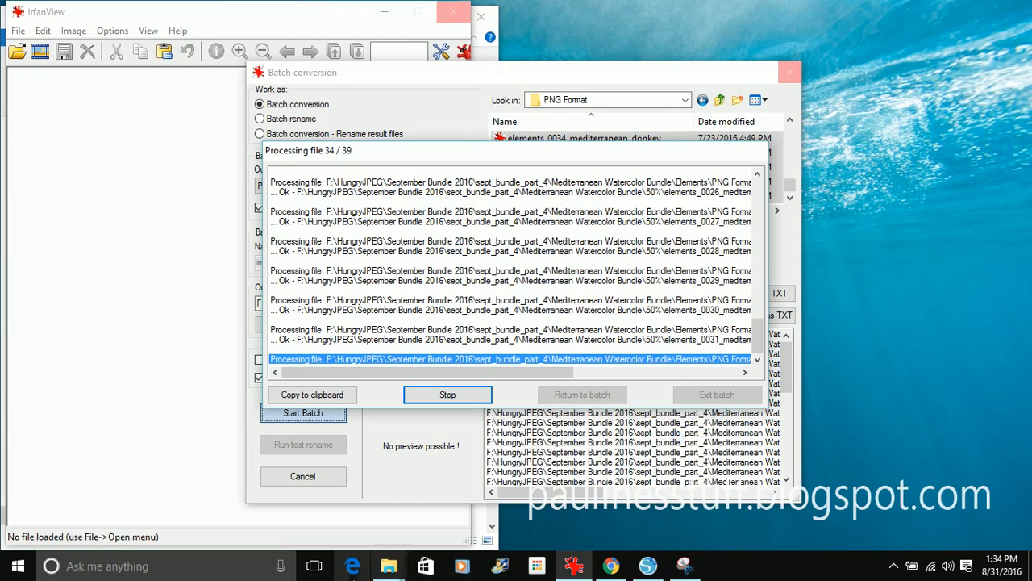
Switch to File Explorer, check the converted files' sizes in the Mediterranean Watercolor Bundle's 50% folder, and exit the batch conversion in IrfanView
{"action": "left_click", "coordinate": [317, 567]}
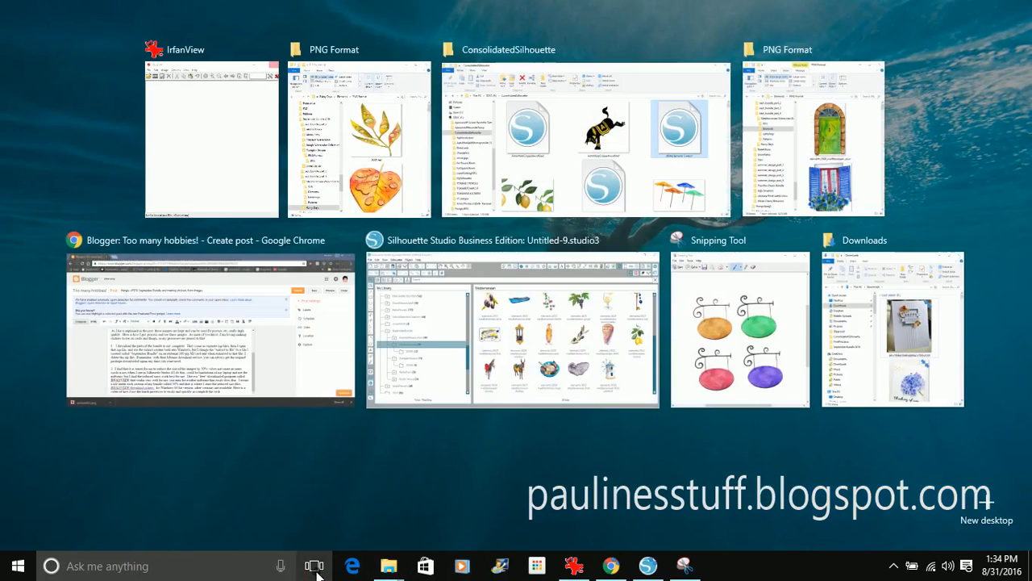
{"action": "left_click", "coordinate": [331, 172]}
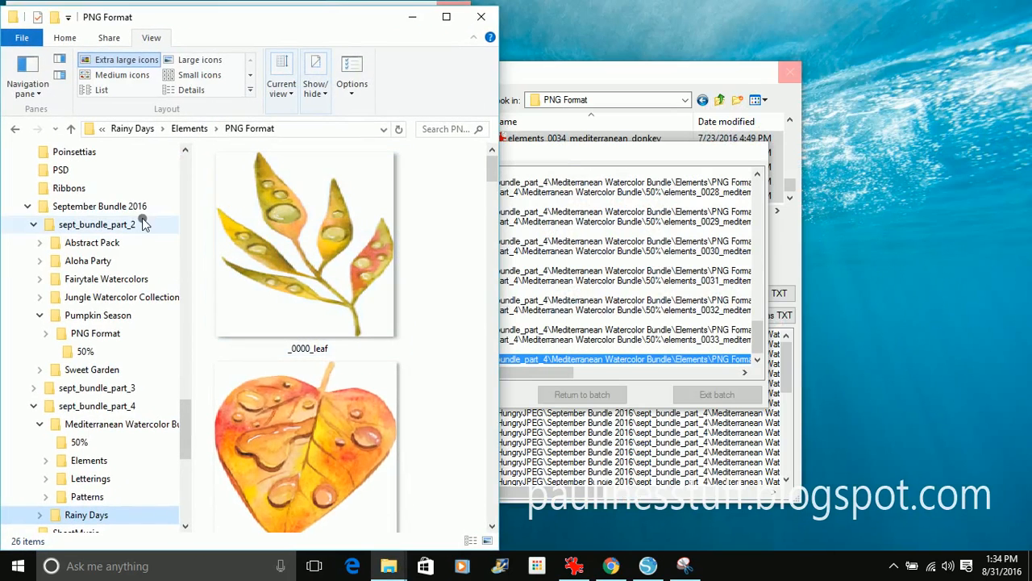
{"action": "left_click", "coordinate": [81, 443]}
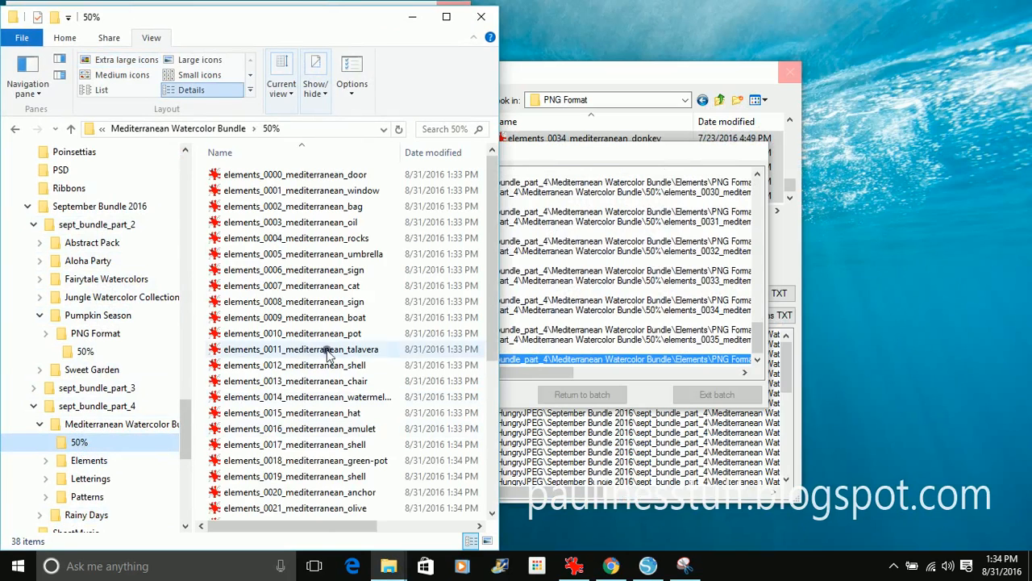
{"action": "left_click_drag", "start_coordinate": [320, 530], "coordinate": [436, 546]}
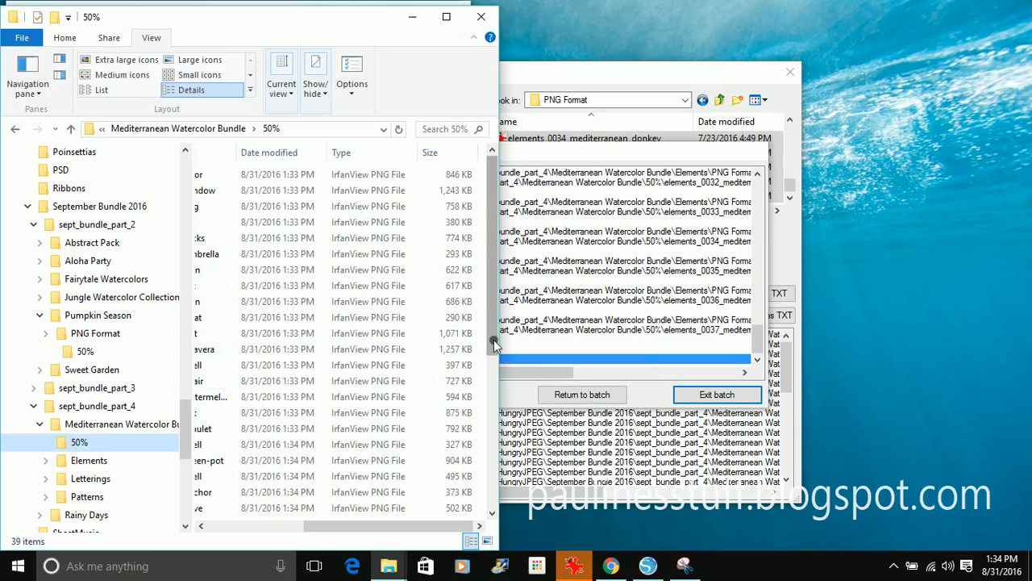
{"action": "left_click_drag", "start_coordinate": [493, 340], "coordinate": [478, 295]}
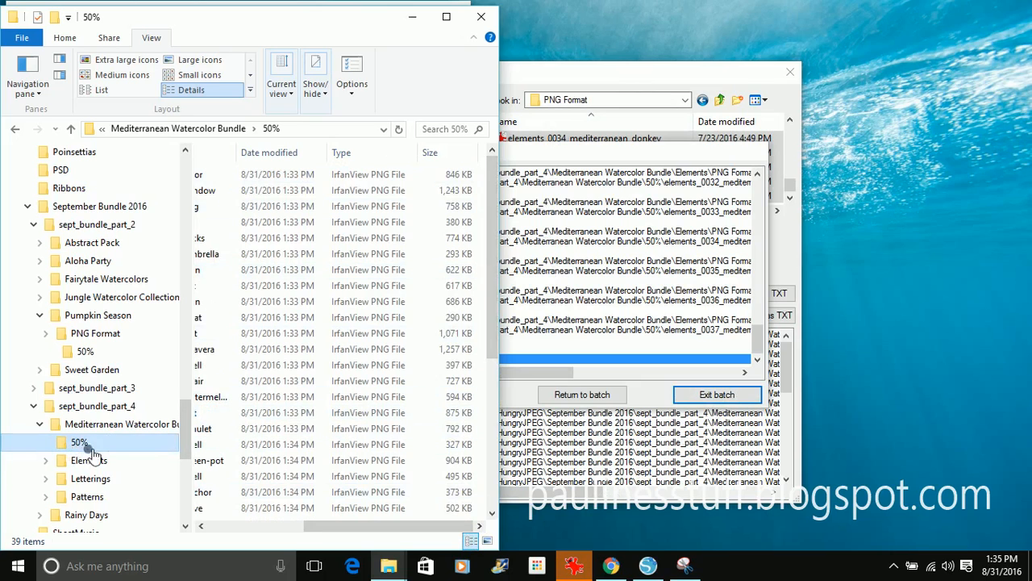
{"action": "left_click", "coordinate": [717, 395]}
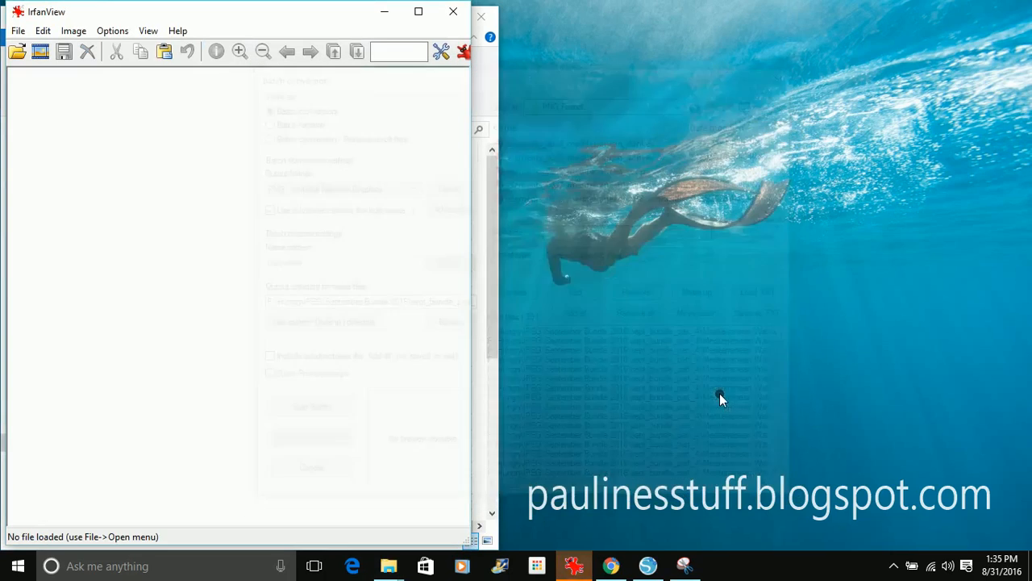